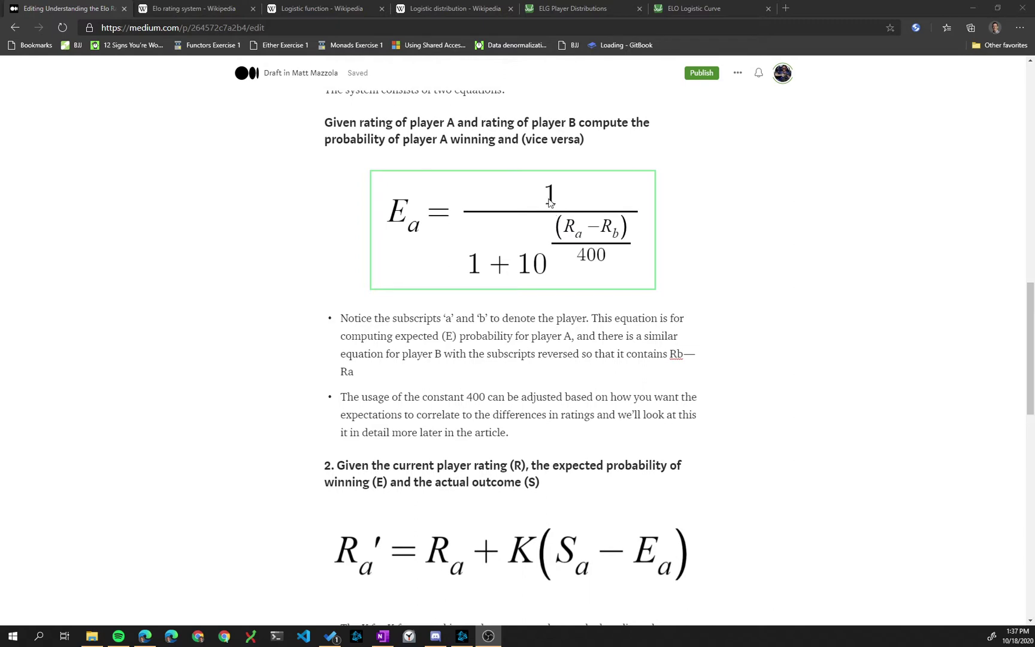
Step: Switch from the Medium Elo draft to the 'ELO Logistic Curve' Desmos graph
click(705, 7)
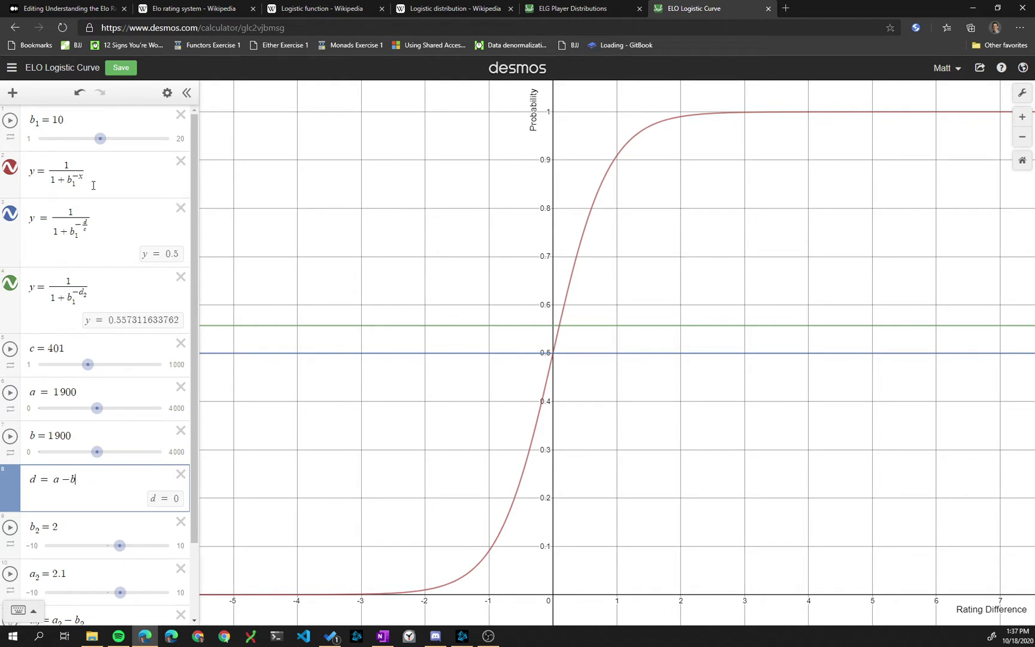
drag(96, 180, 29, 178)
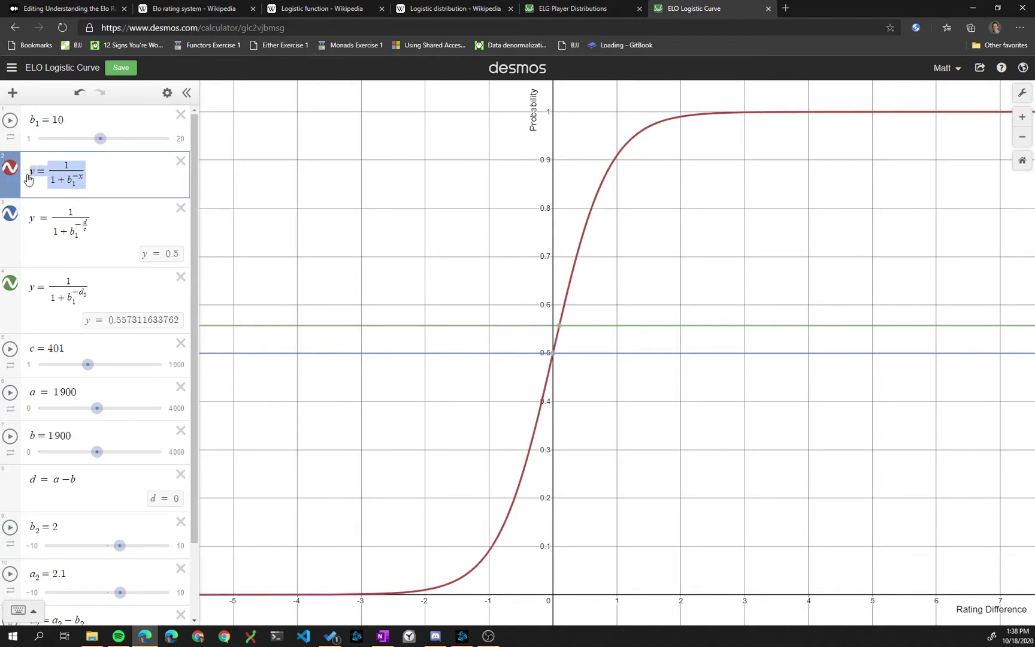
click(533, 7)
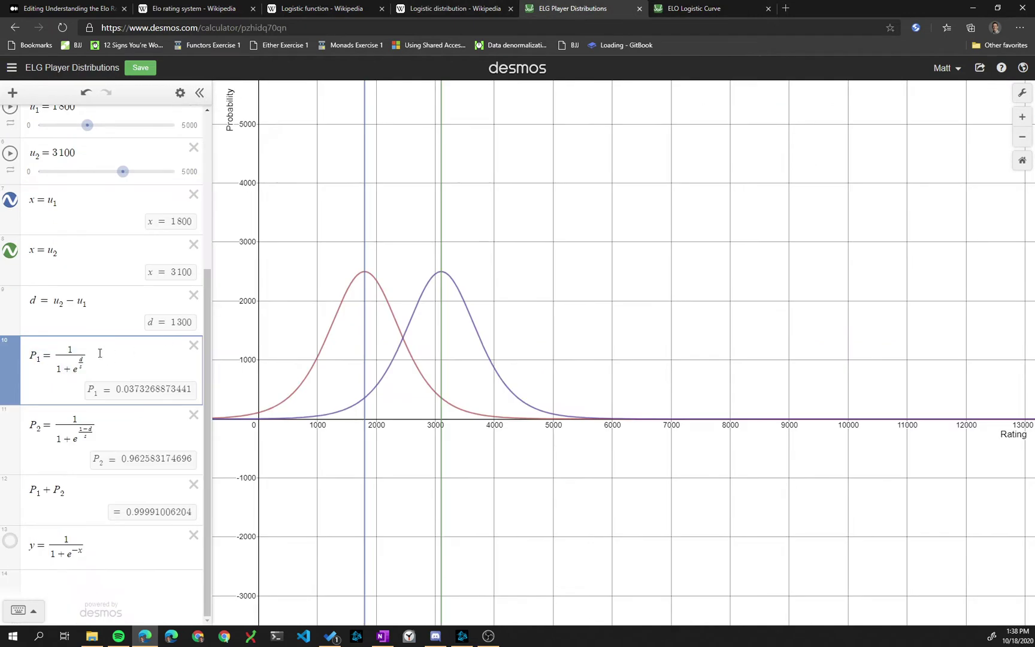
drag(92, 359, 30, 359)
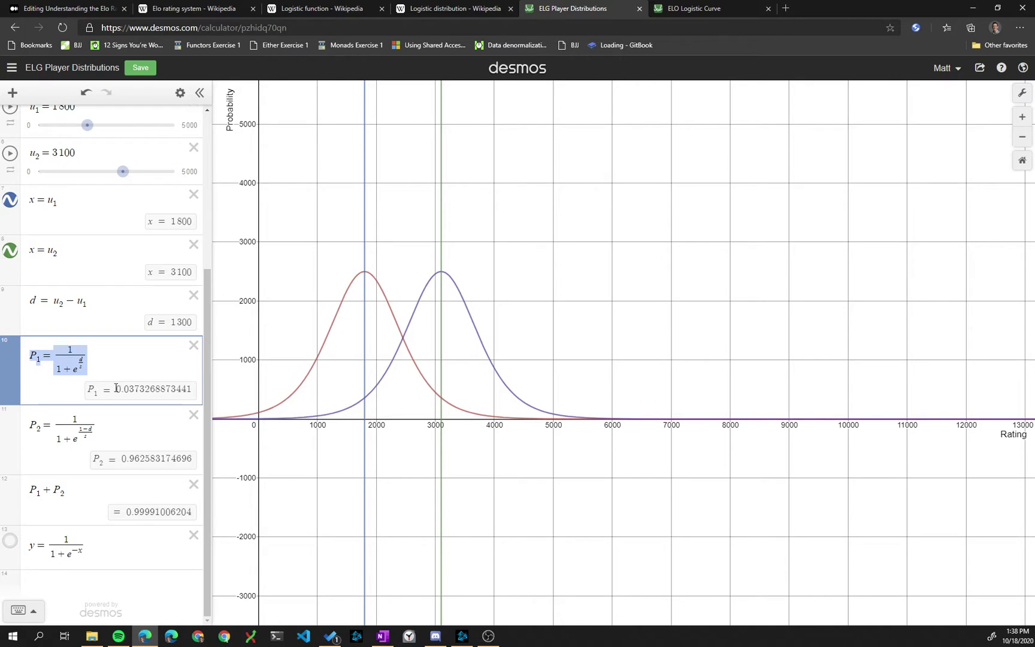
drag(117, 388, 173, 389)
click(718, 8)
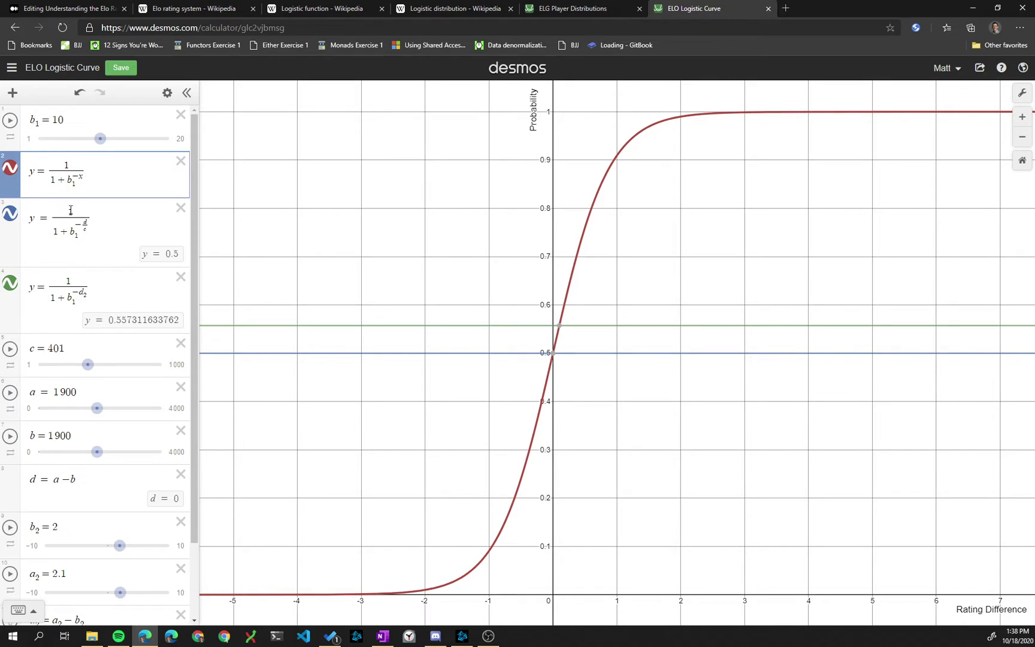
text(x)
drag(92, 172, 36, 171)
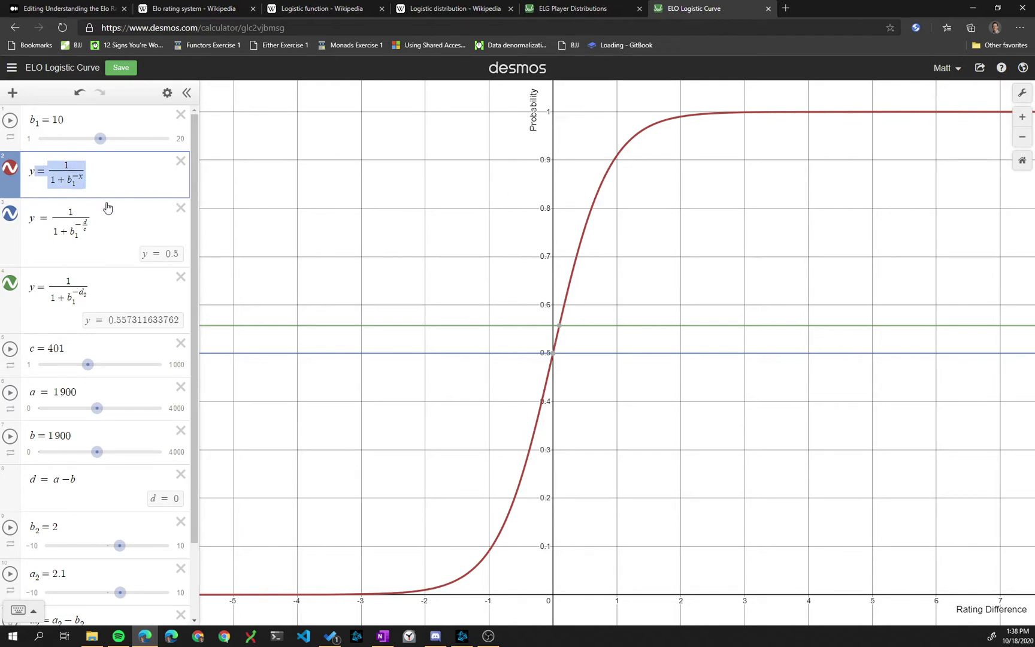
mouse_move(99, 138)
mouse_down()
mouse_move(50, 139)
mouse_move(103, 146)
mouse_up()
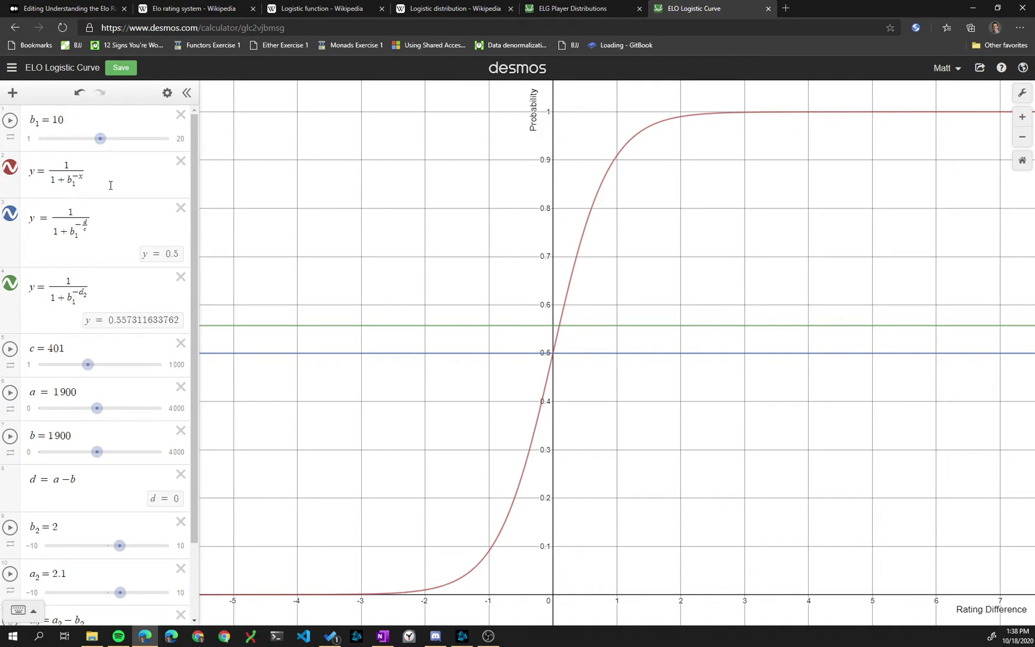
click(93, 247)
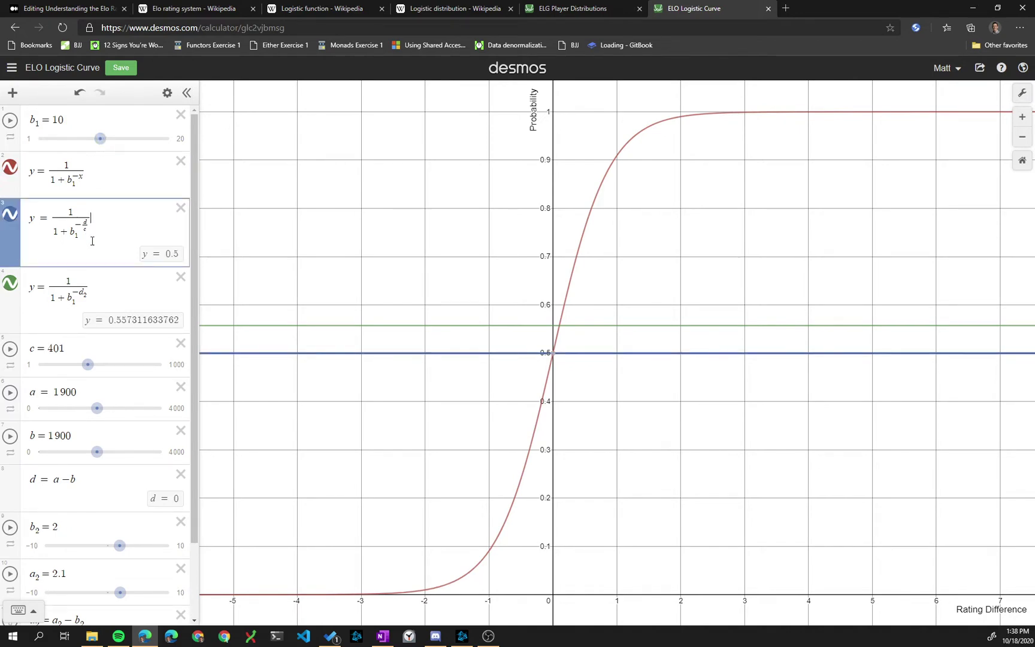
click(85, 227)
drag(82, 223, 86, 224)
drag(80, 293, 87, 293)
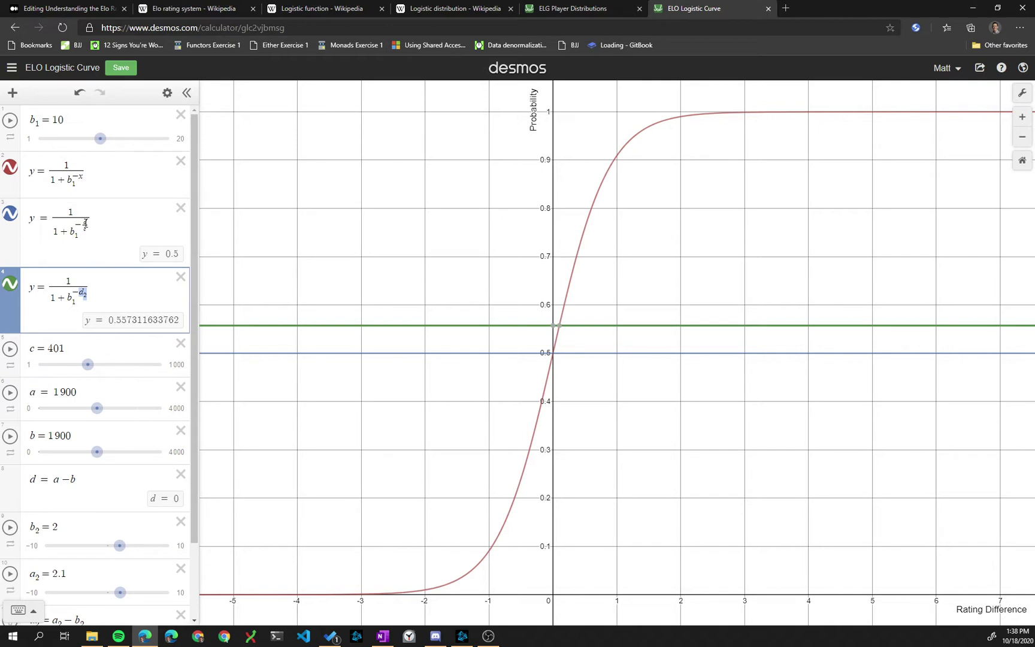
Step: Review the blue line's formula and the d = a − b and d₂ = a₂ − b₂ differences
click(85, 223)
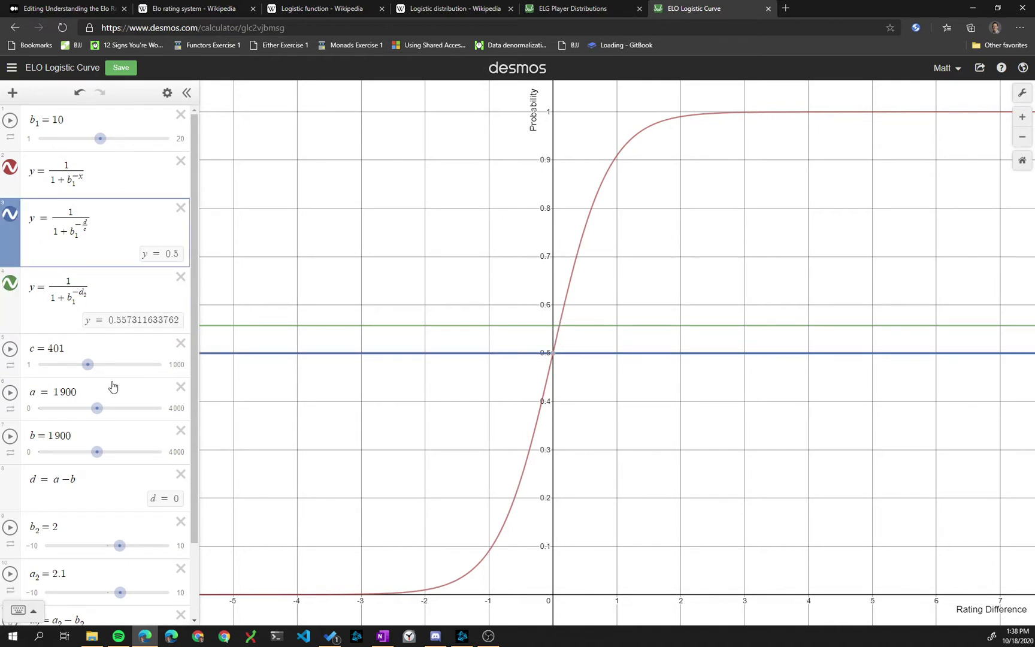
scroll(102, 360, down, 1)
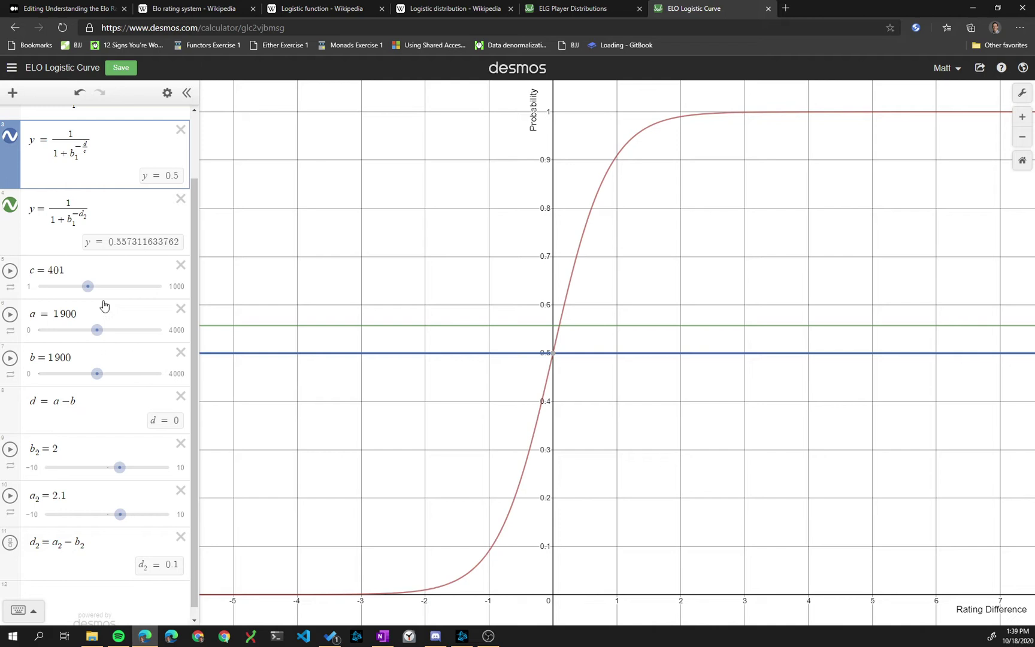
click(96, 400)
click(113, 559)
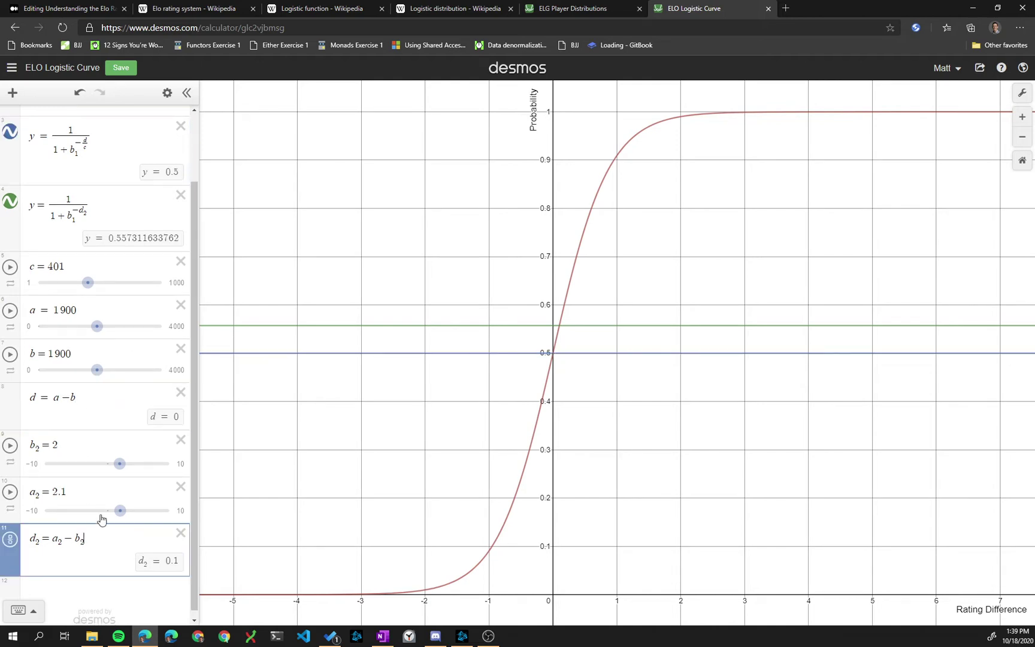
click(107, 408)
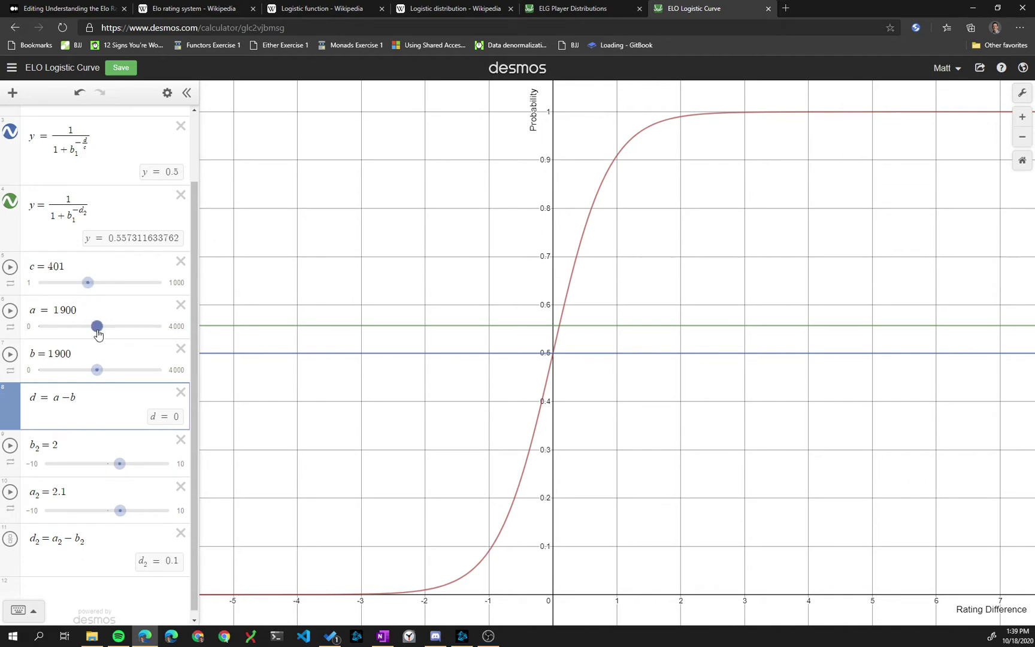
Step: Show the a, b and c slider limits, then drag rating a from 1500 upward
drag(97, 334, 87, 333)
click(37, 309)
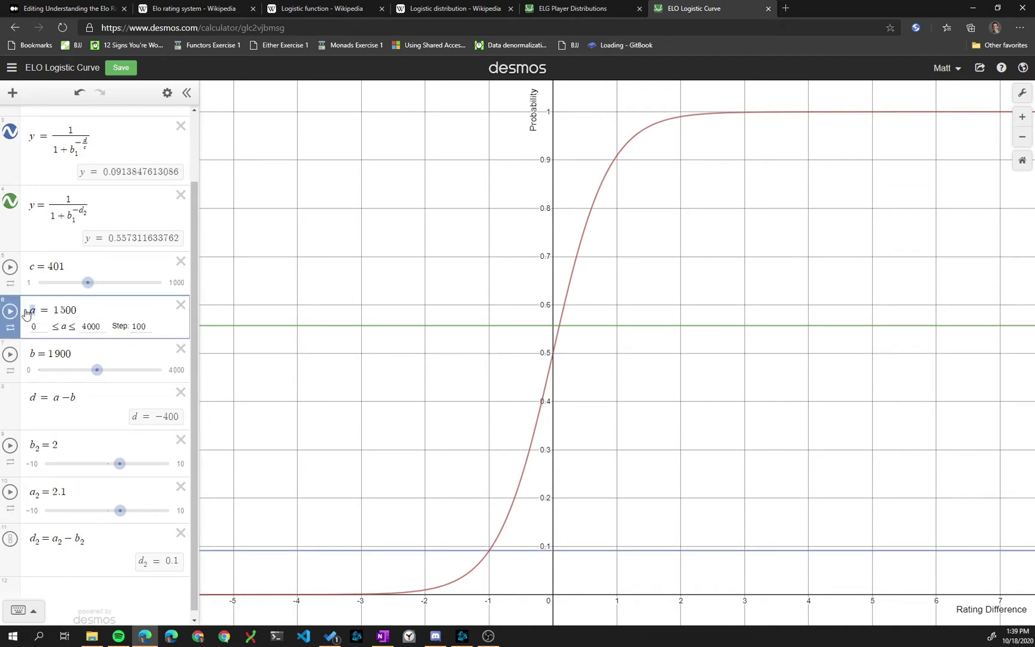
click(27, 356)
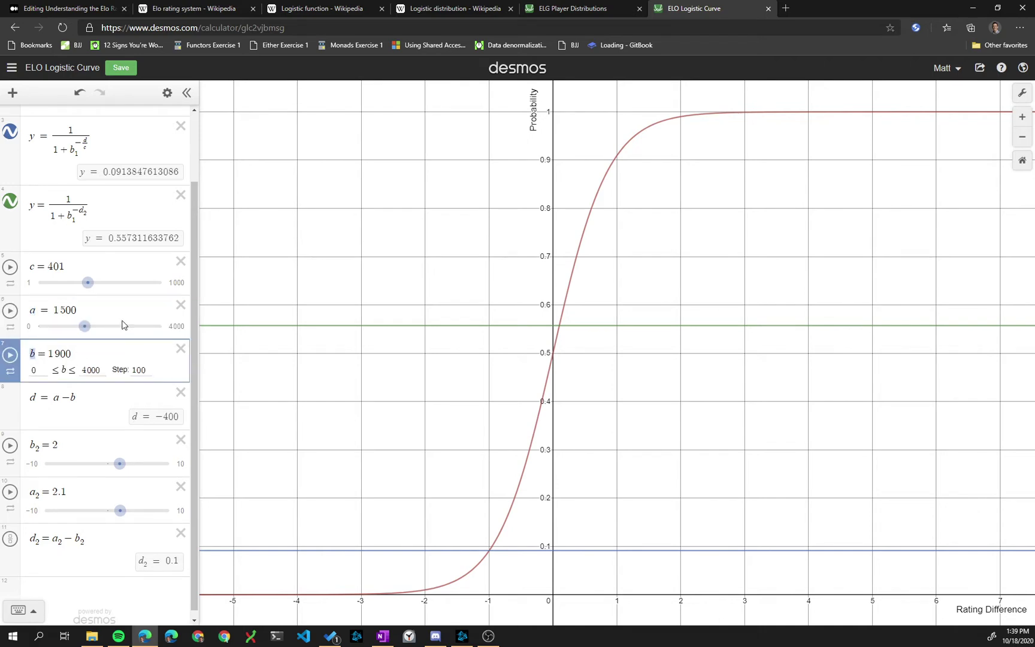
click(118, 282)
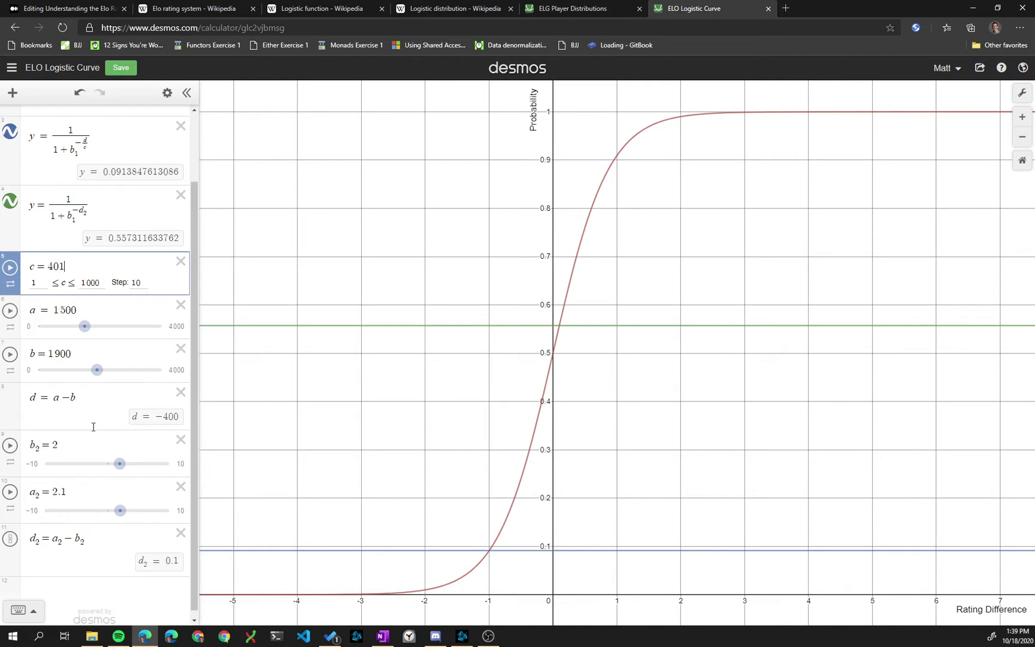
drag(87, 327, 102, 329)
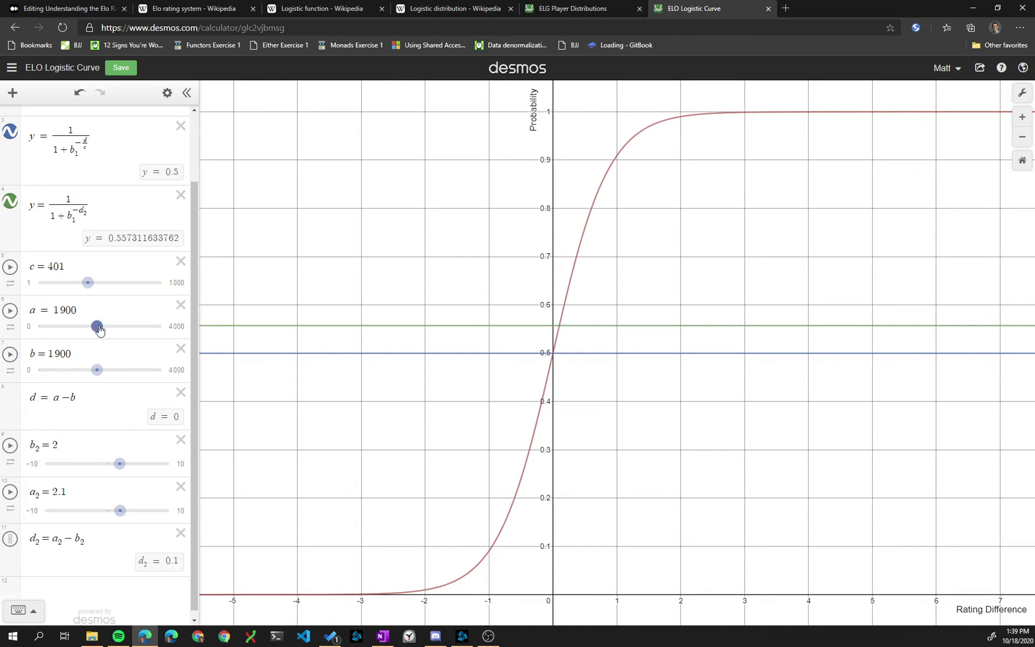
mouse_move(99, 330)
mouse_down()
mouse_move(128, 327)
mouse_move(99, 327)
mouse_up()
Step: Move the a₂ row above b₂ and check the resulting d₂ value of 1.7
drag(120, 470, 123, 469)
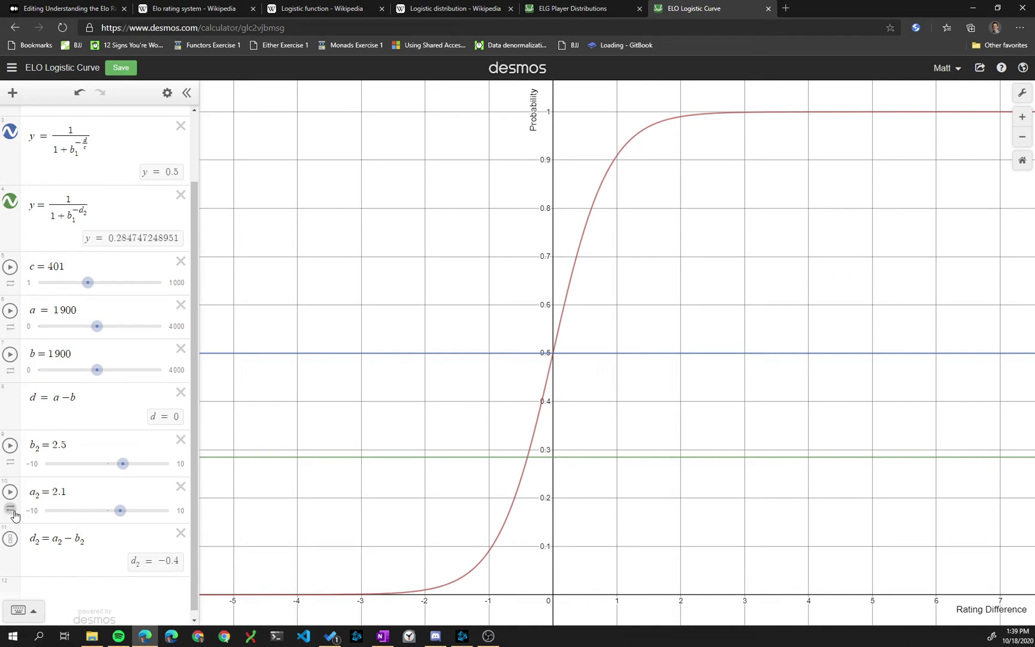
drag(11, 512, 14, 473)
drag(120, 467, 132, 472)
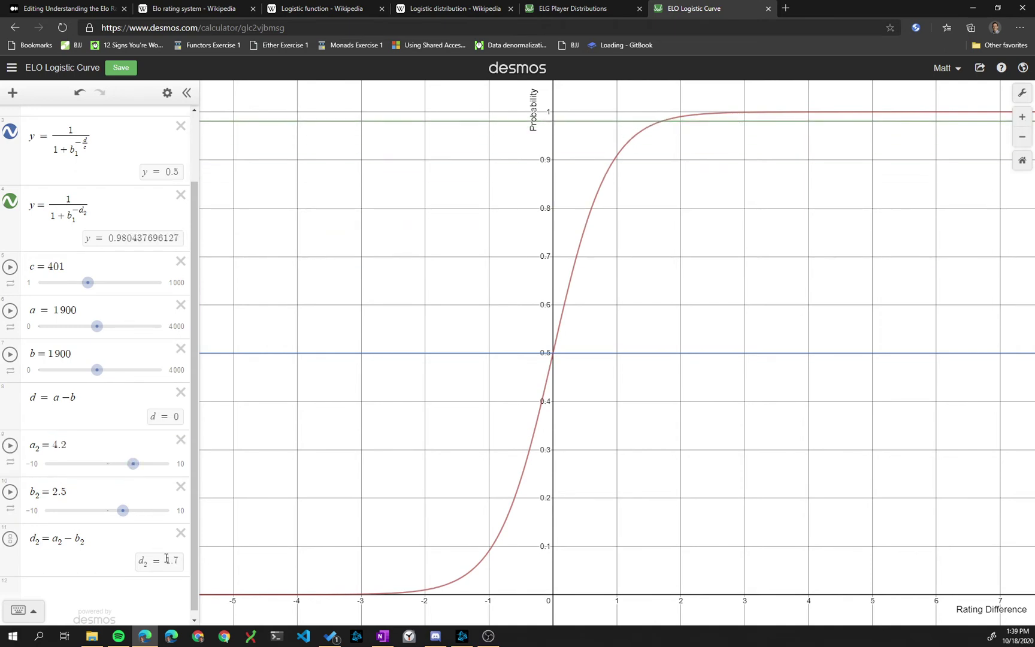
drag(168, 559, 184, 561)
Step: Drag a₂ from 4.2 down to 2.5, then up to 7.5 so the green line nears 1
drag(131, 471, 122, 470)
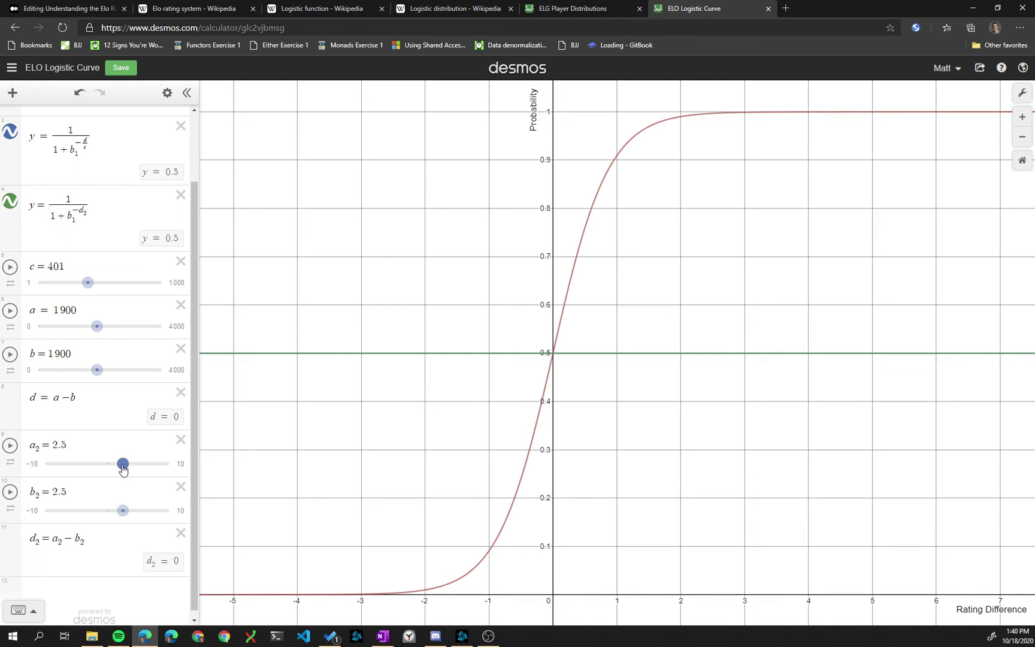
drag(123, 469, 128, 465)
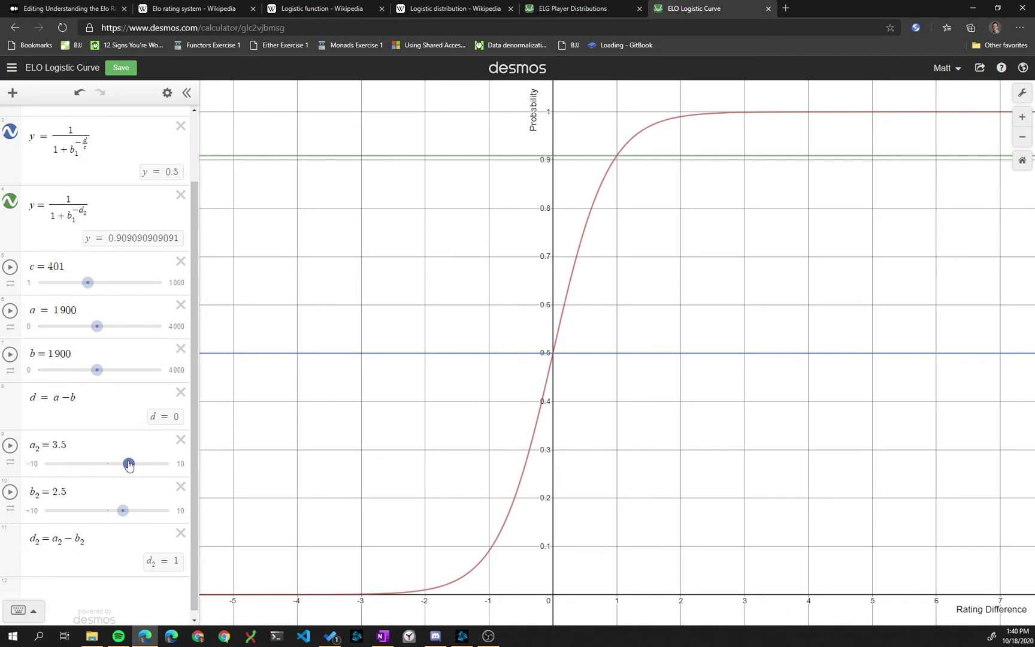
drag(129, 464, 153, 466)
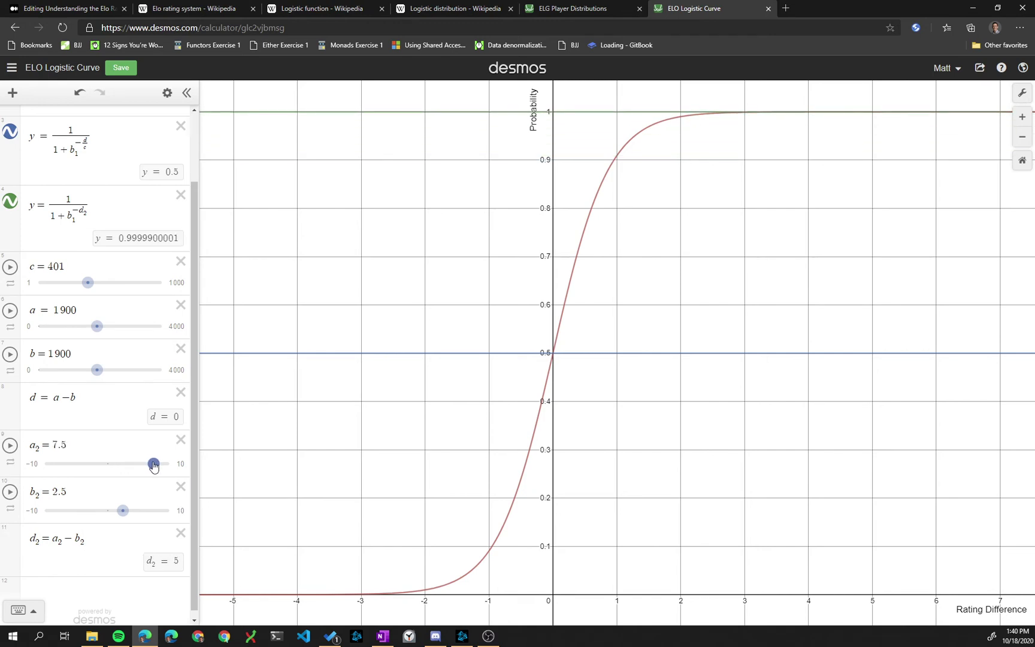
drag(153, 466, 153, 461)
Step: Show the c, a and b slider limits and raise rating a from 1900 to 2900
click(55, 267)
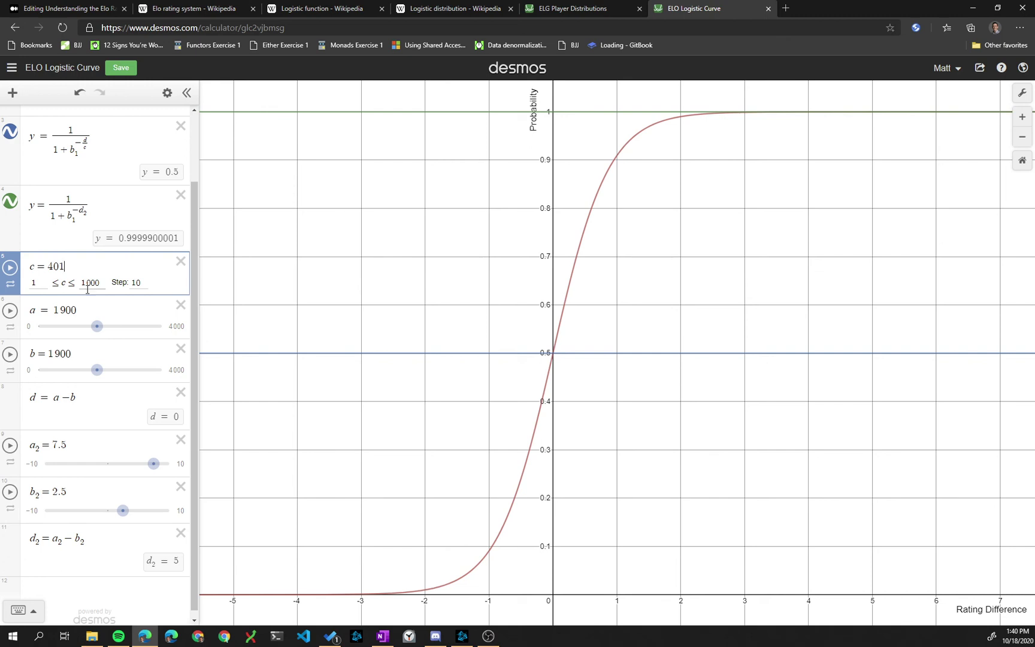
click(64, 311)
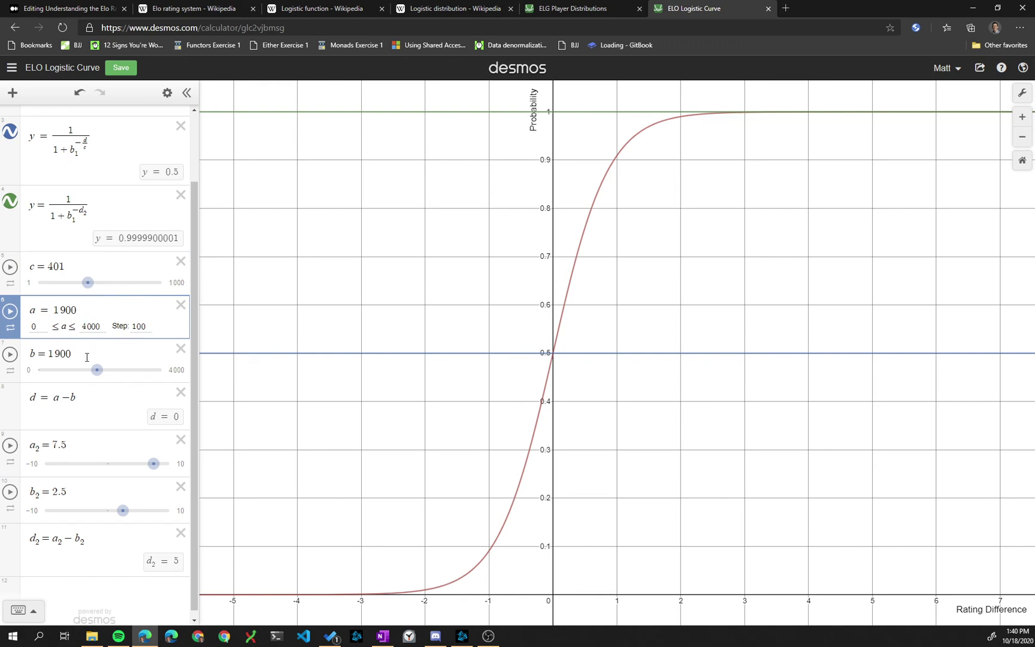
click(131, 354)
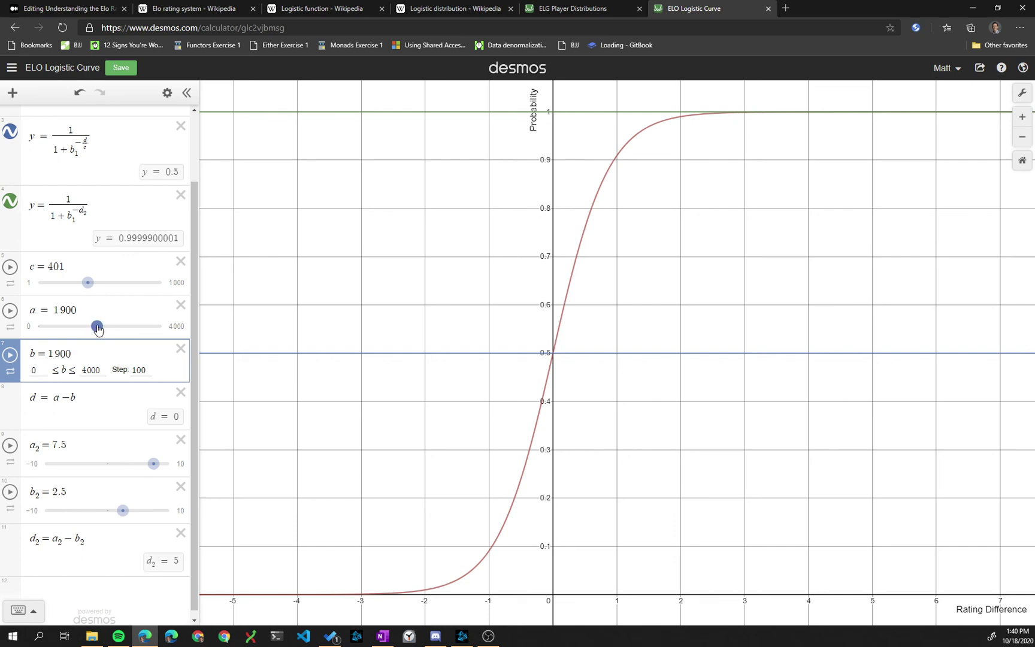
drag(99, 328, 129, 331)
click(128, 327)
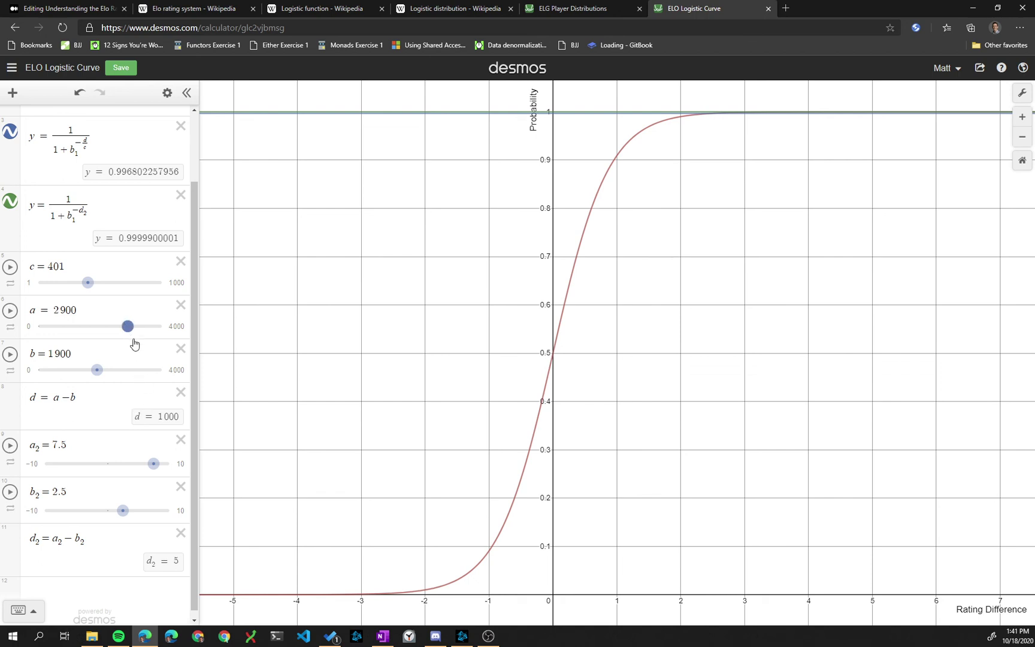
scroll(113, 426, down, 1)
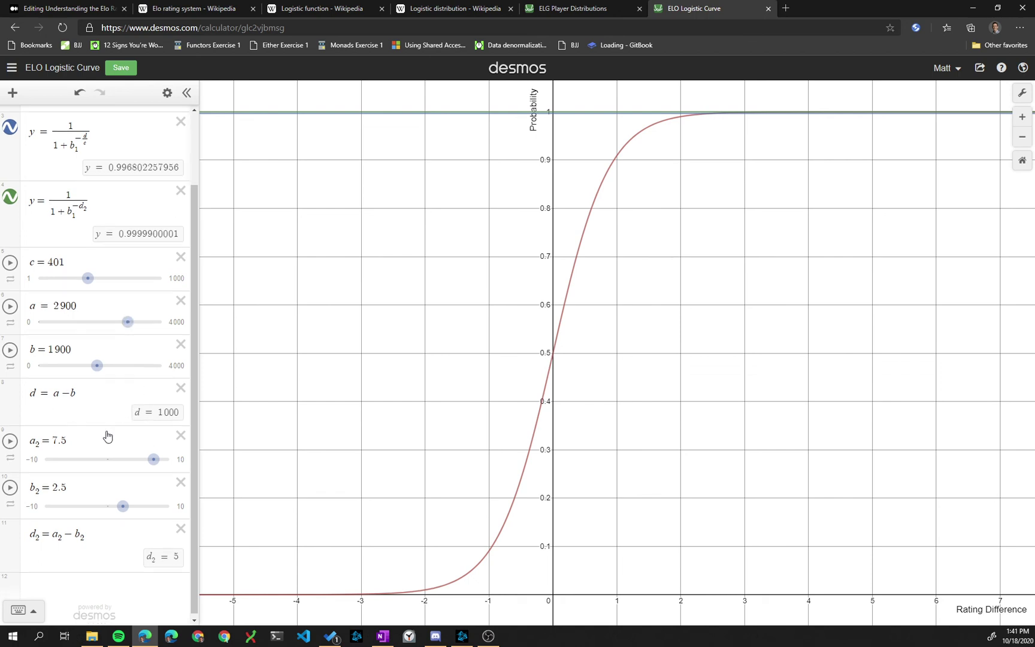